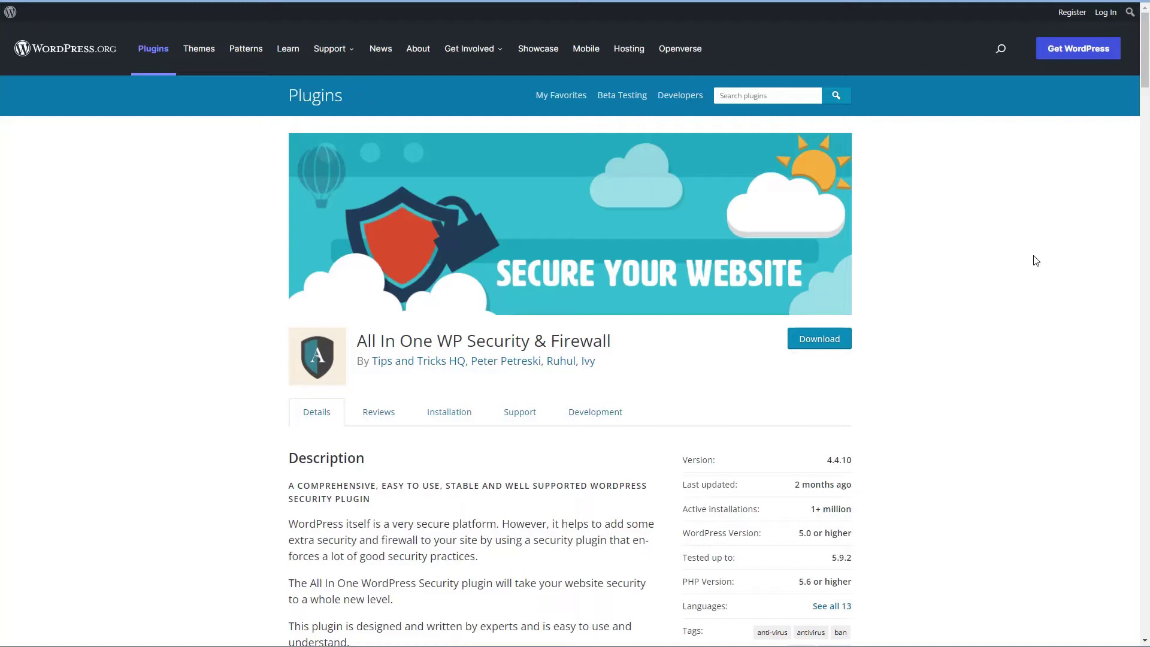
Scroll through the security plugin's Details page to see its description, ratings and support stats, then back up
scroll(1036, 261, "down", 2)
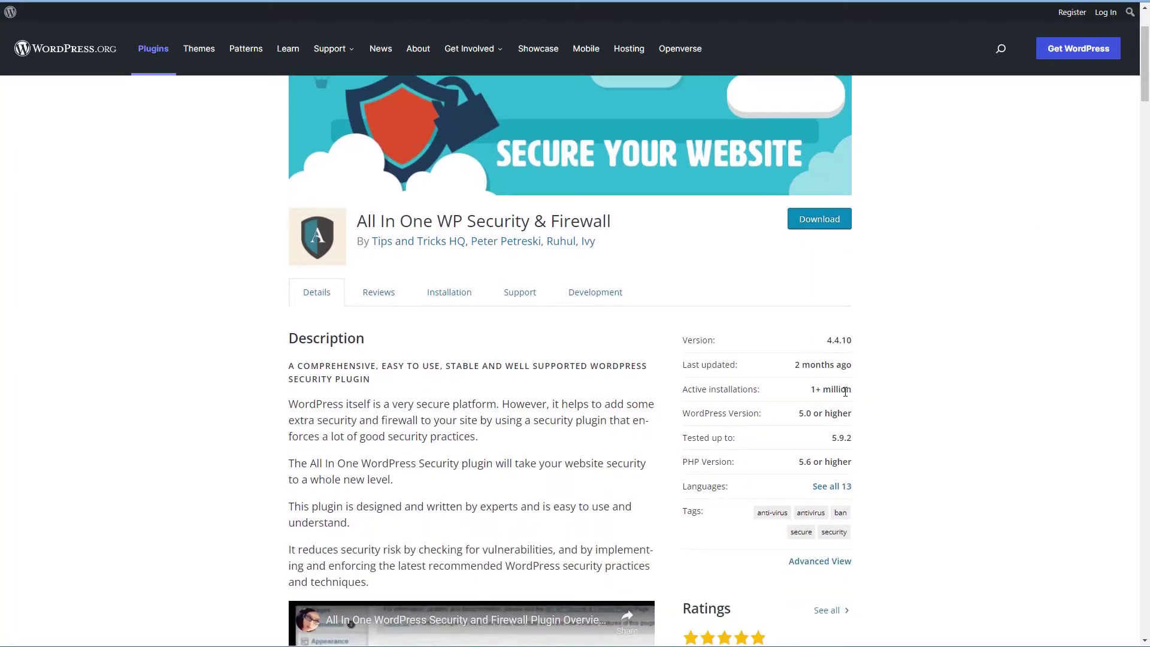
scroll(846, 391, "down", 3)
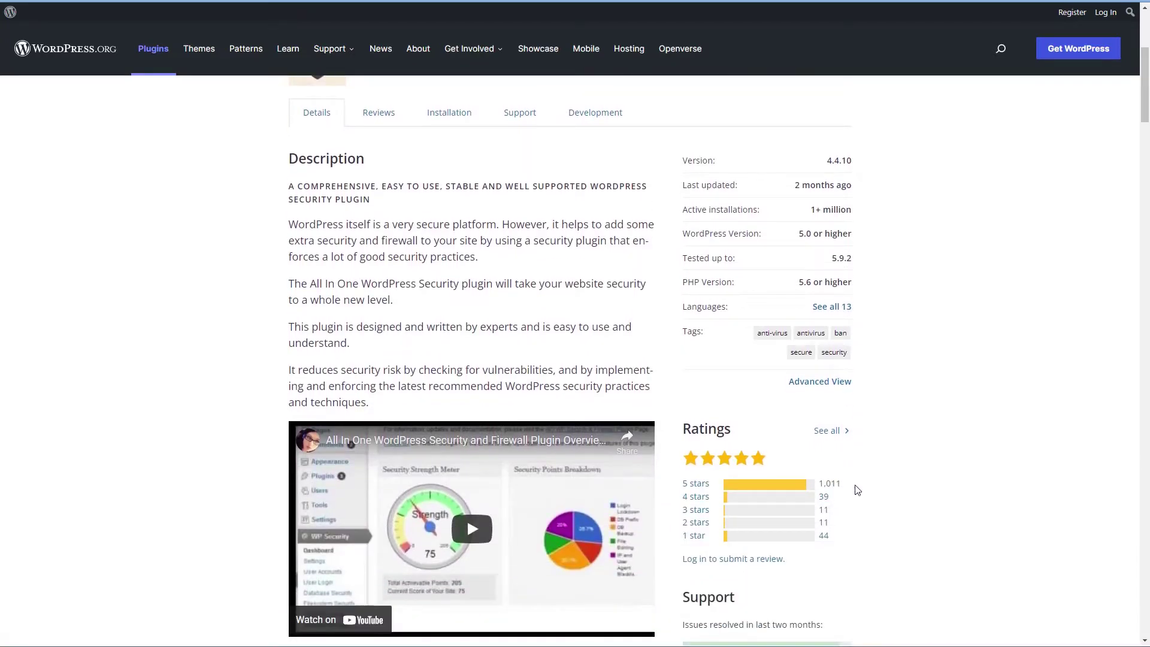
scroll(856, 490, "down", 2)
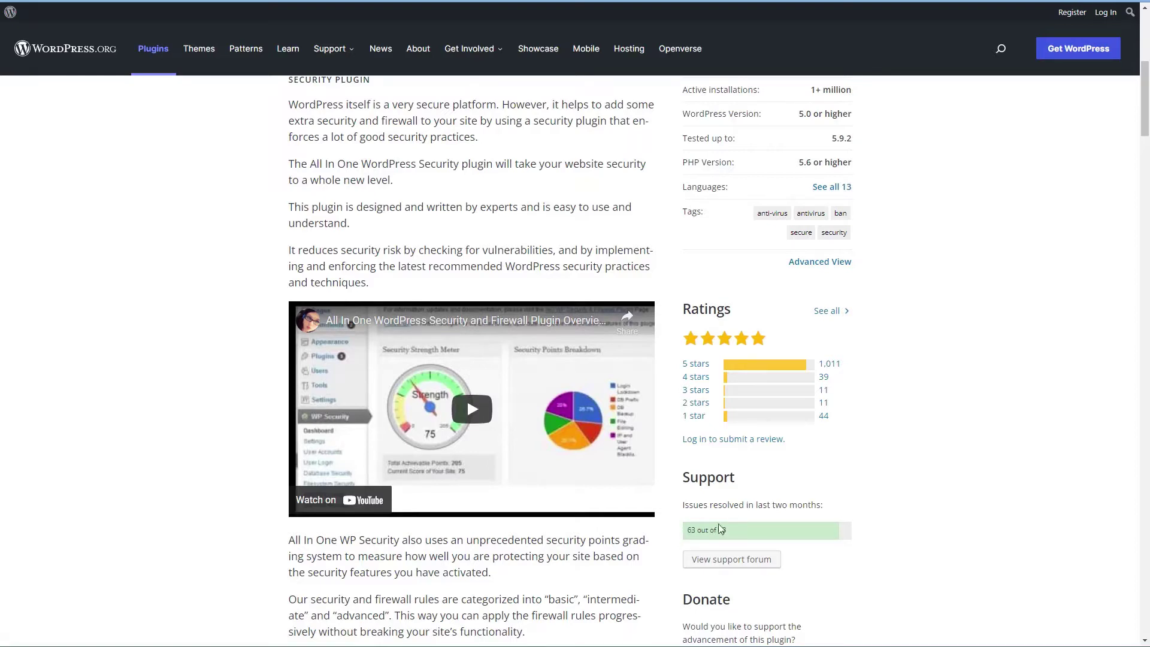
scroll(717, 524, "up", 6)
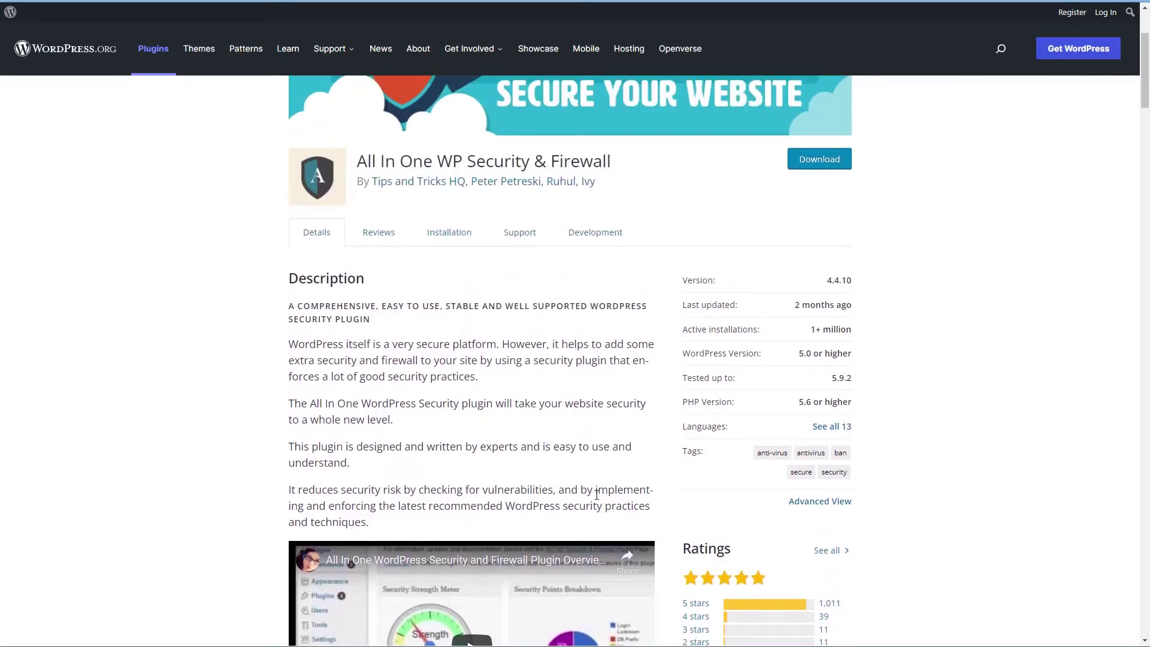
scroll(597, 495, "up", 1)
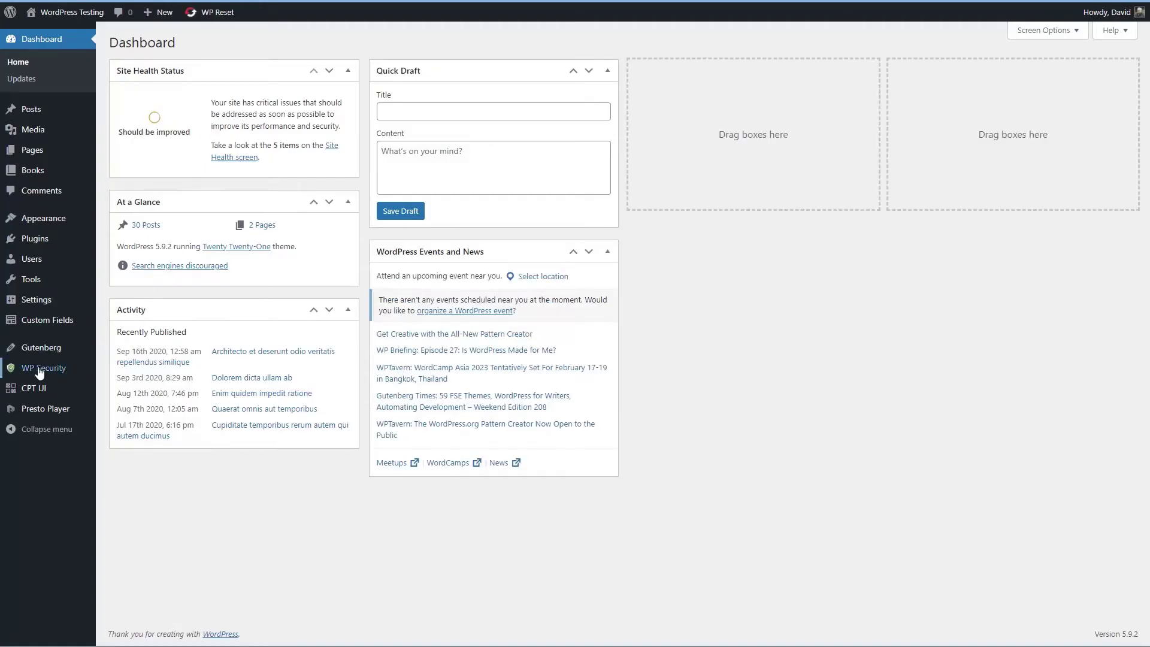
Open the WP Security Dashboard showing the 235 out of 515 security strength score
mouse_move(40, 373)
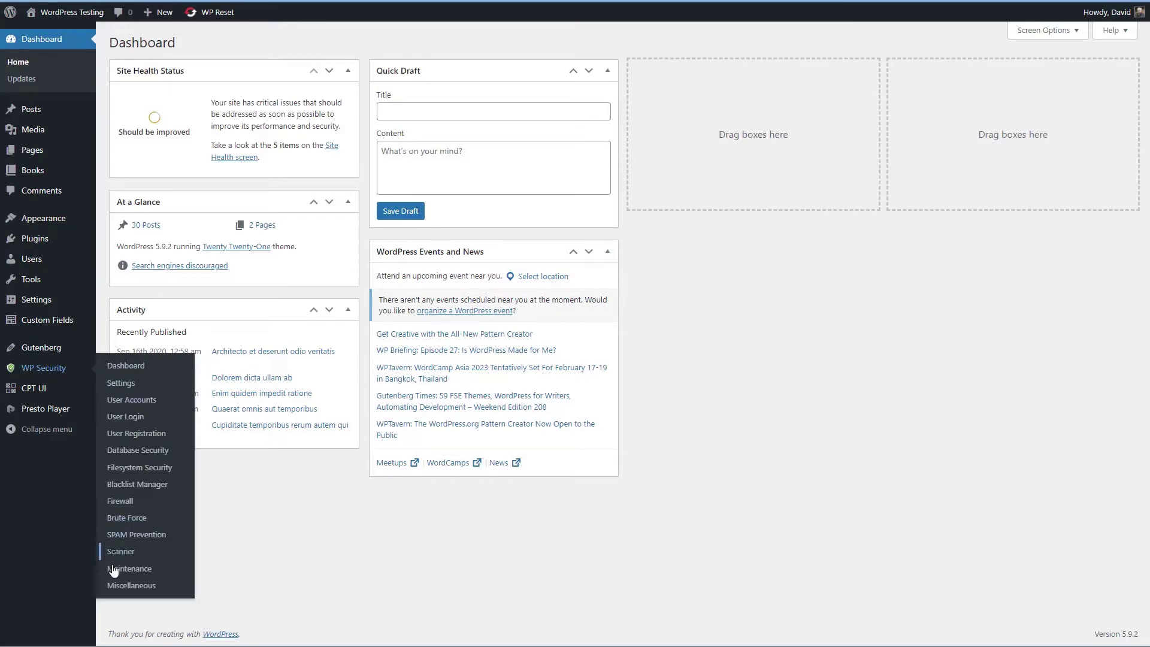
left_click(126, 366)
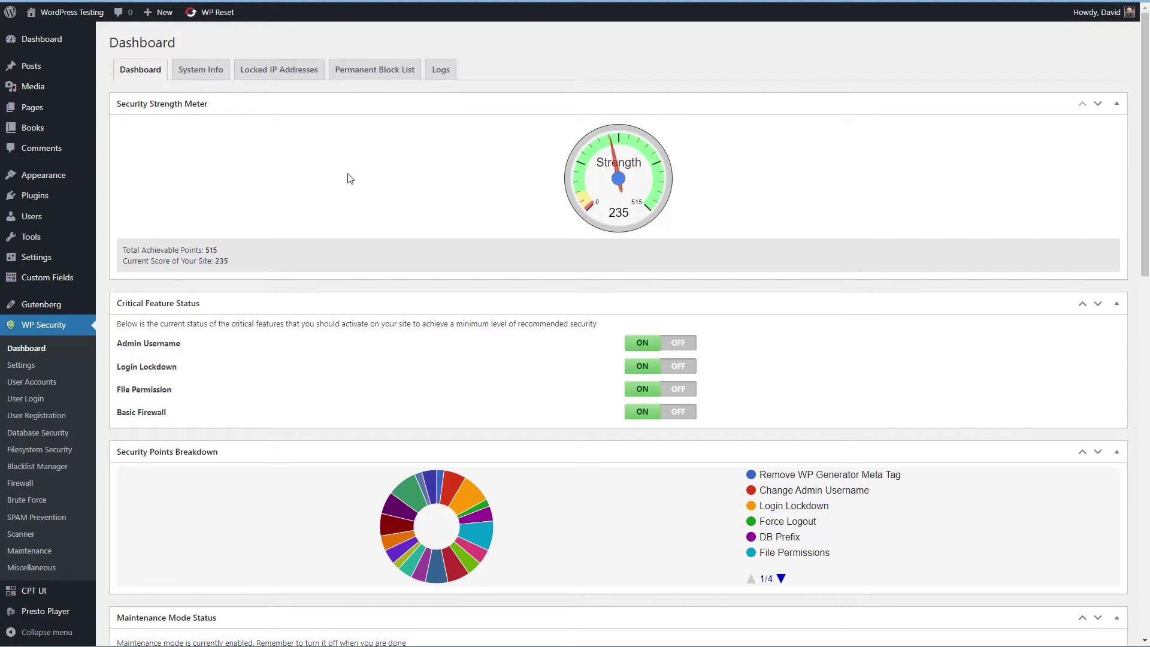
Review the security dashboard and its 11 locked-out IP addresses, then open WP Security's General Settings
scroll(350, 179, "down", 4)
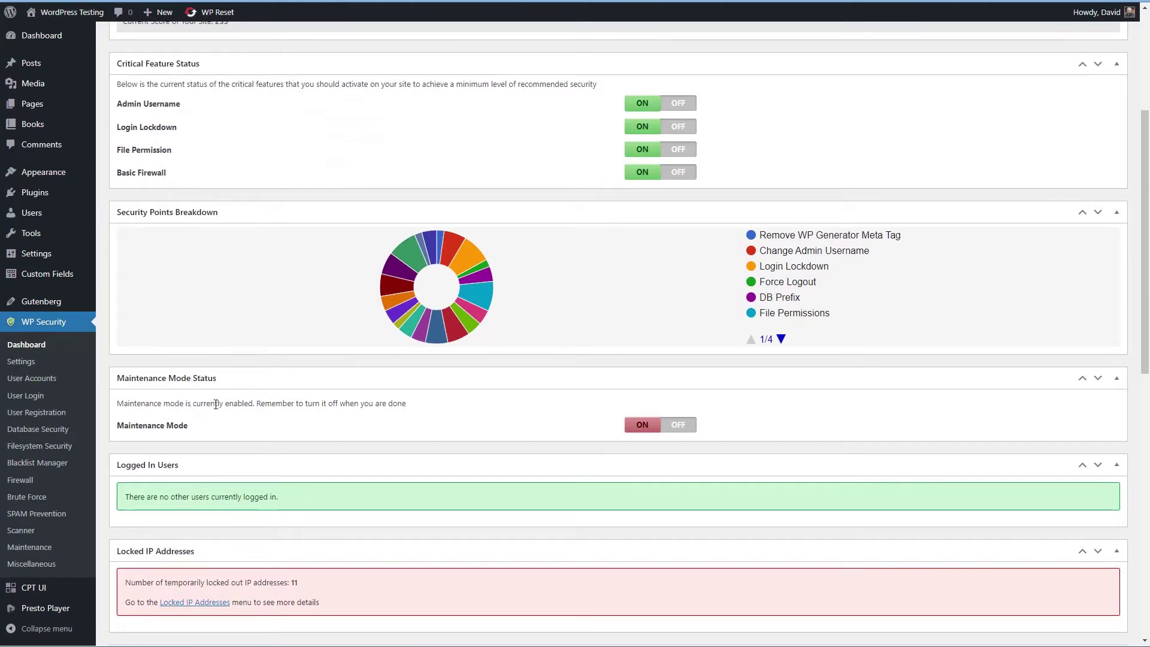
scroll(217, 403, "up", 4)
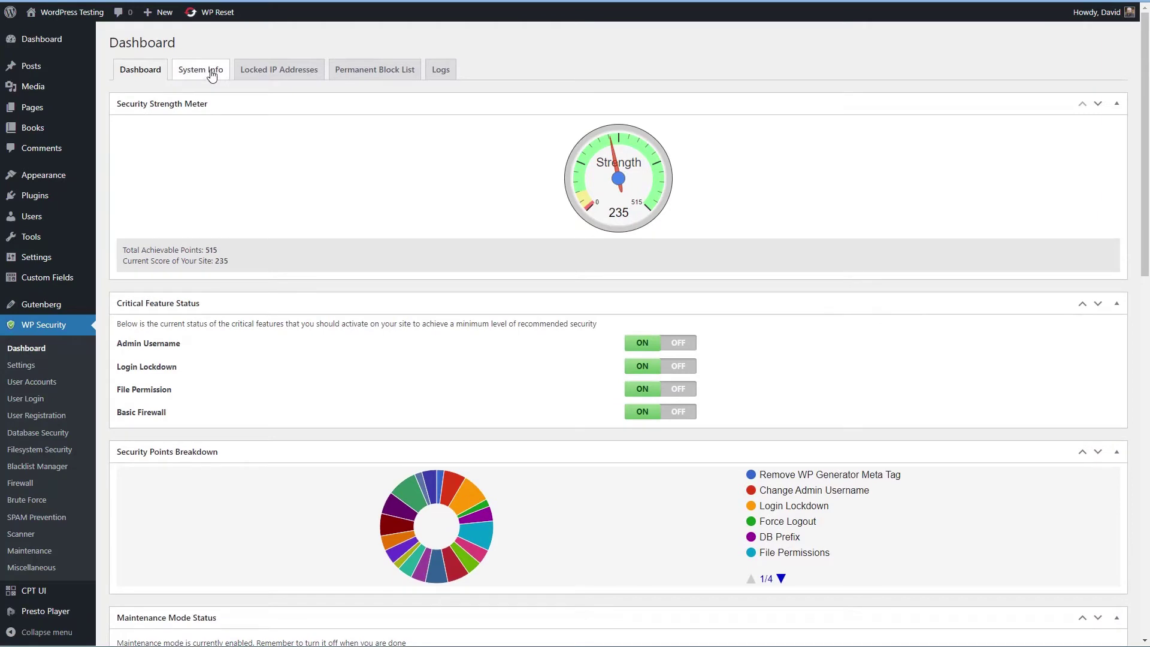
left_click(276, 74)
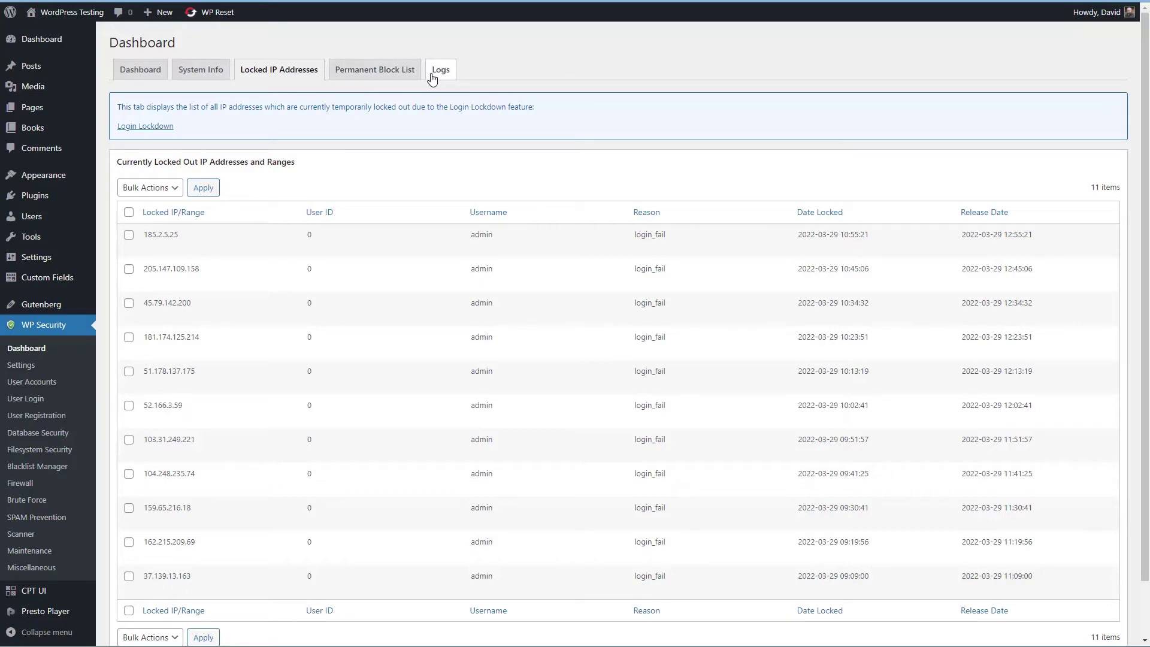
left_click(21, 365)
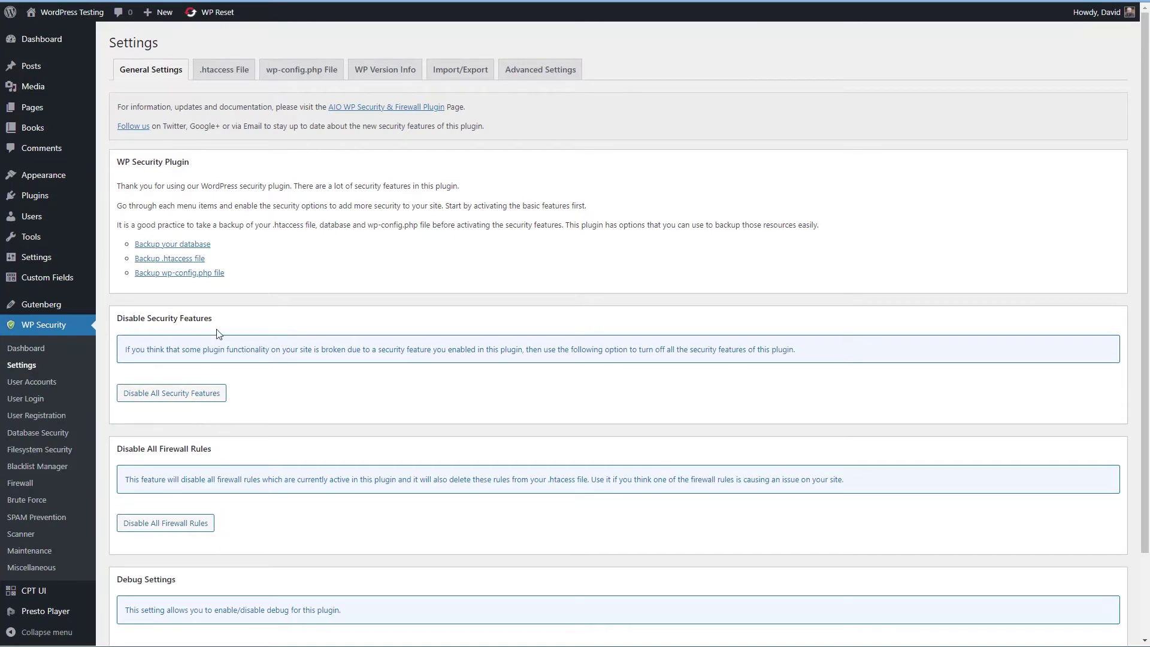
Look through the .htaccess, wp-config.php, WP Version Info and Import/Export tabs, ending on User Accounts
left_click(223, 71)
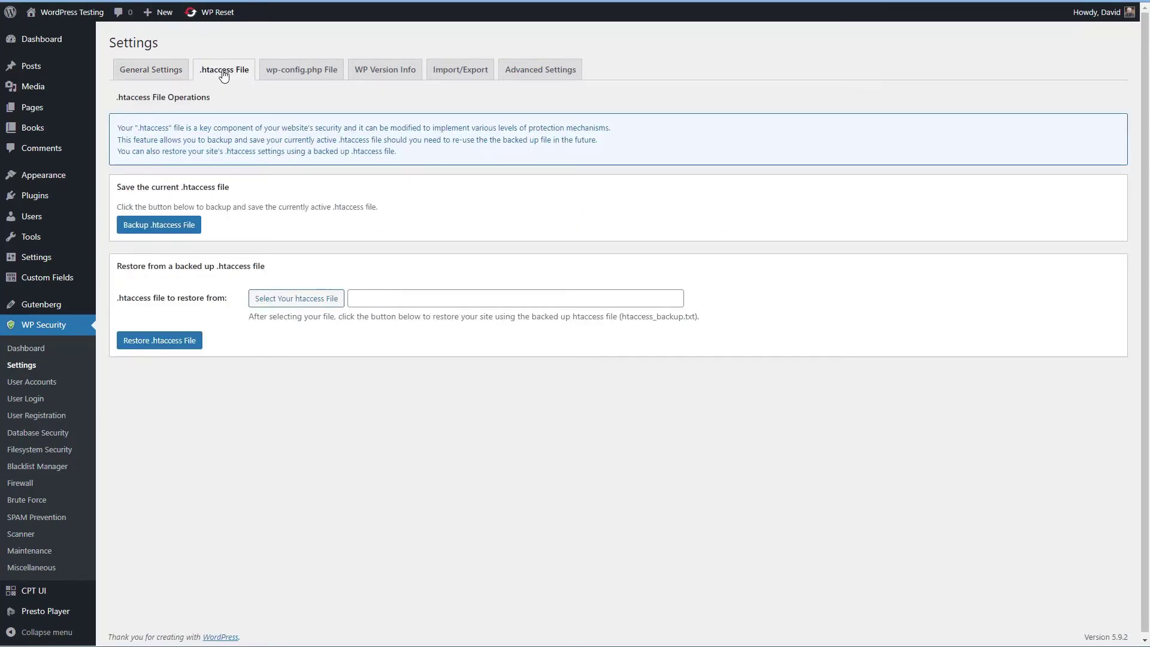
left_click(303, 73)
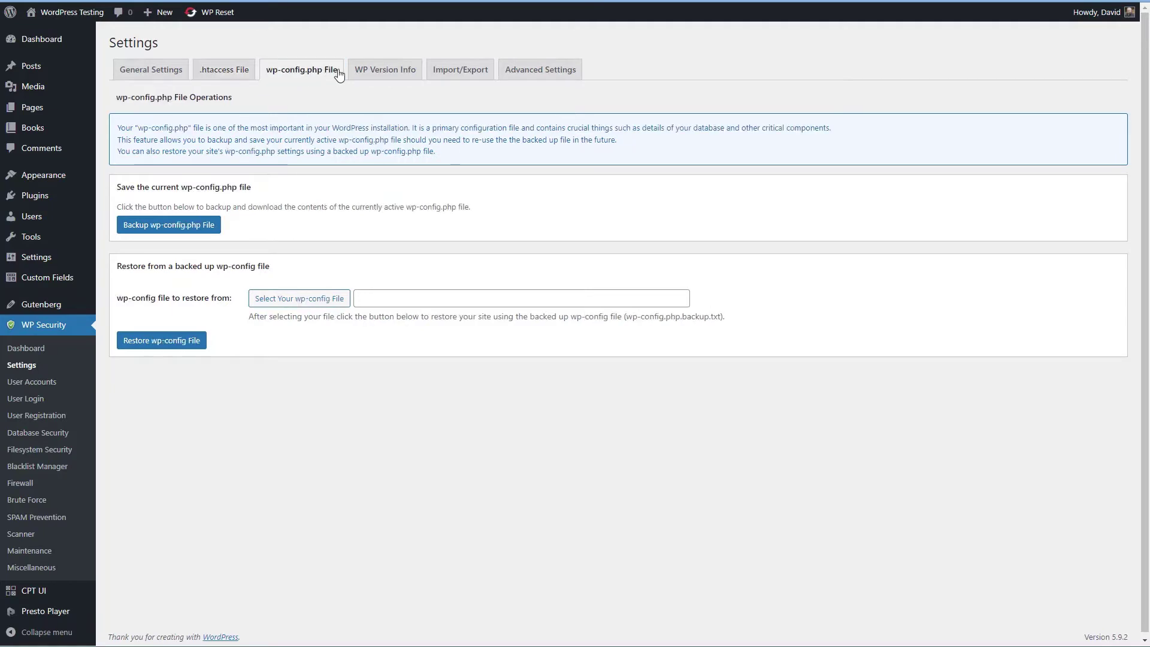
left_click(389, 73)
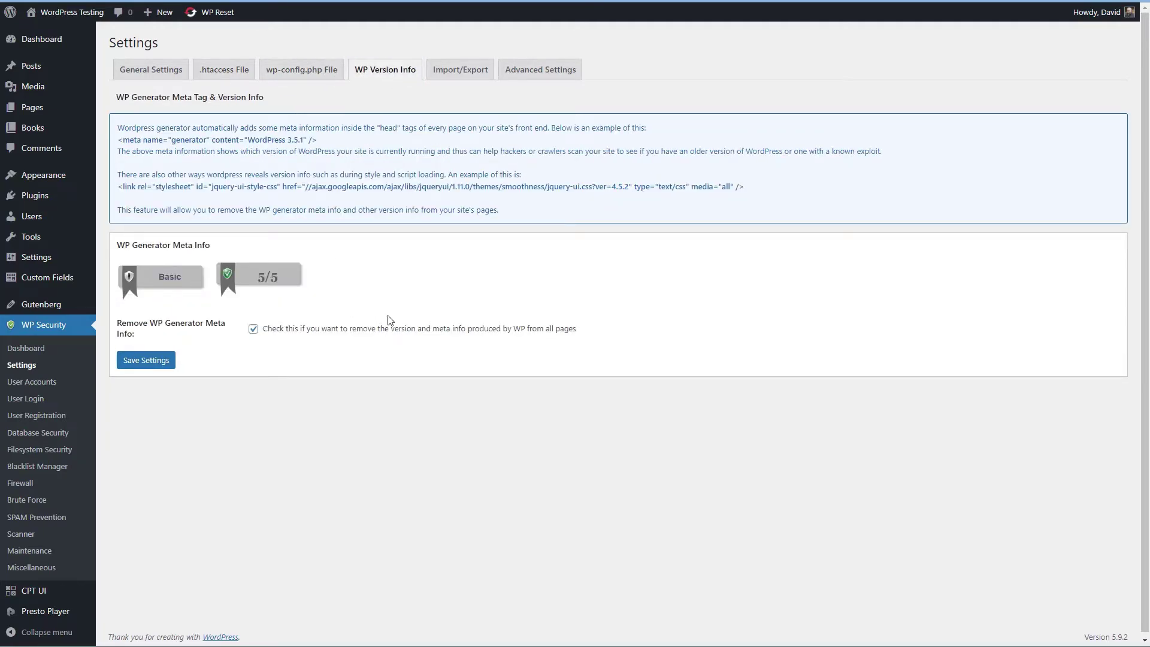
left_click(456, 73)
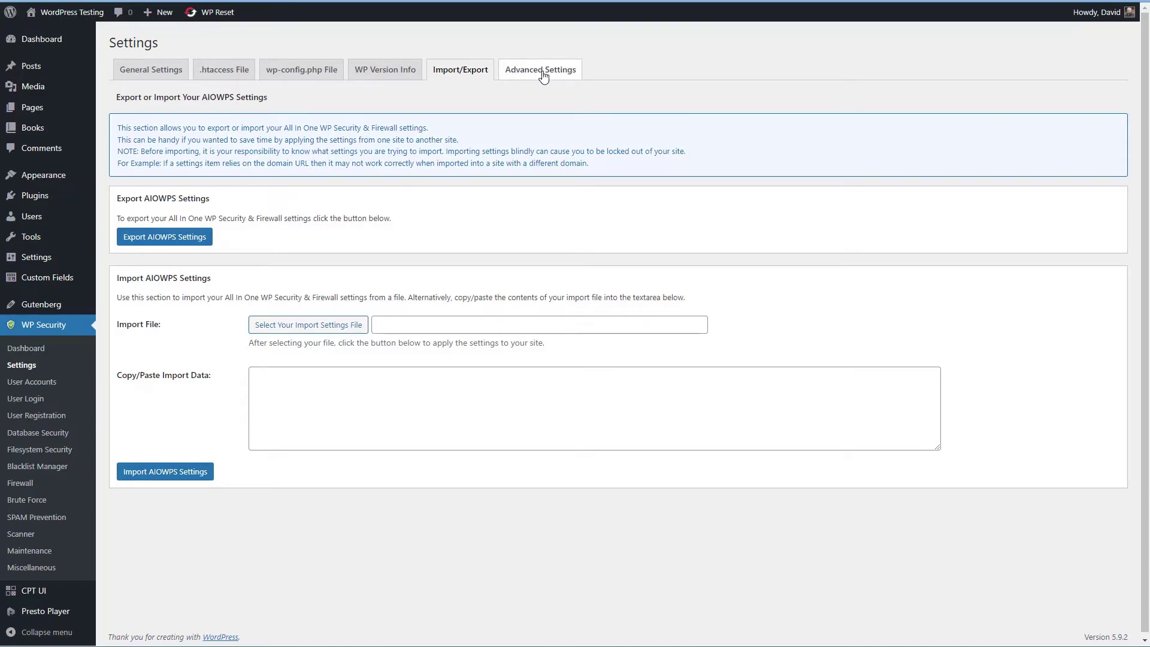
left_click(36, 382)
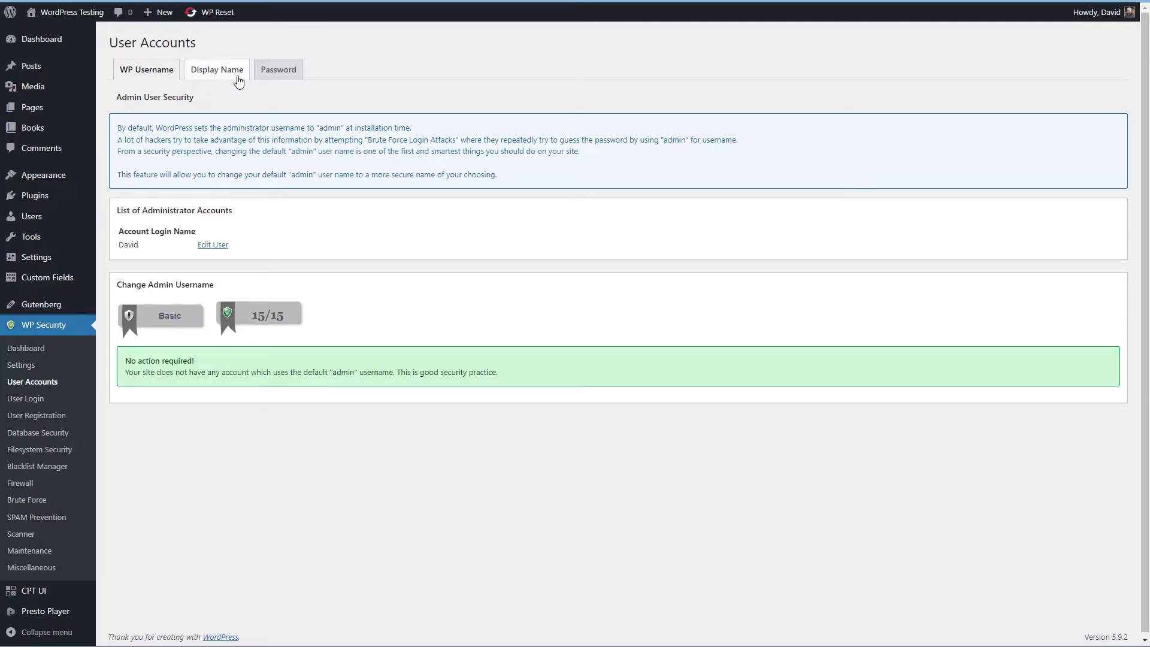
Check the admin username tab, then view Login Lockdown: 3 max attempts and a 120-minute lockout
left_click(279, 73)
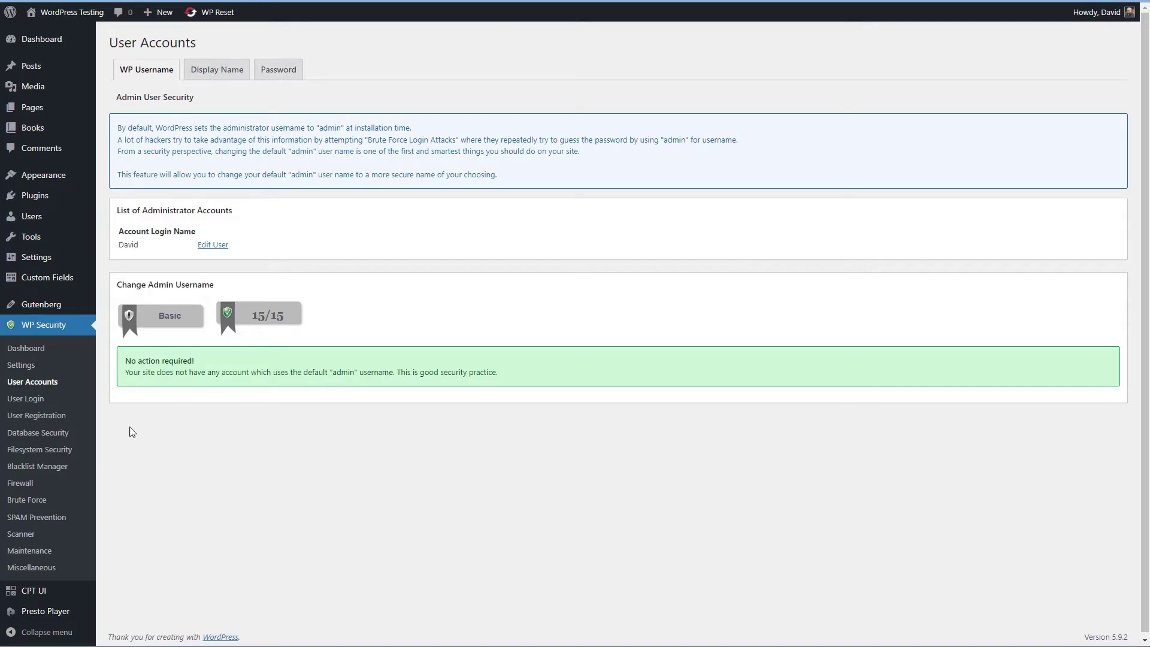
left_click(33, 400)
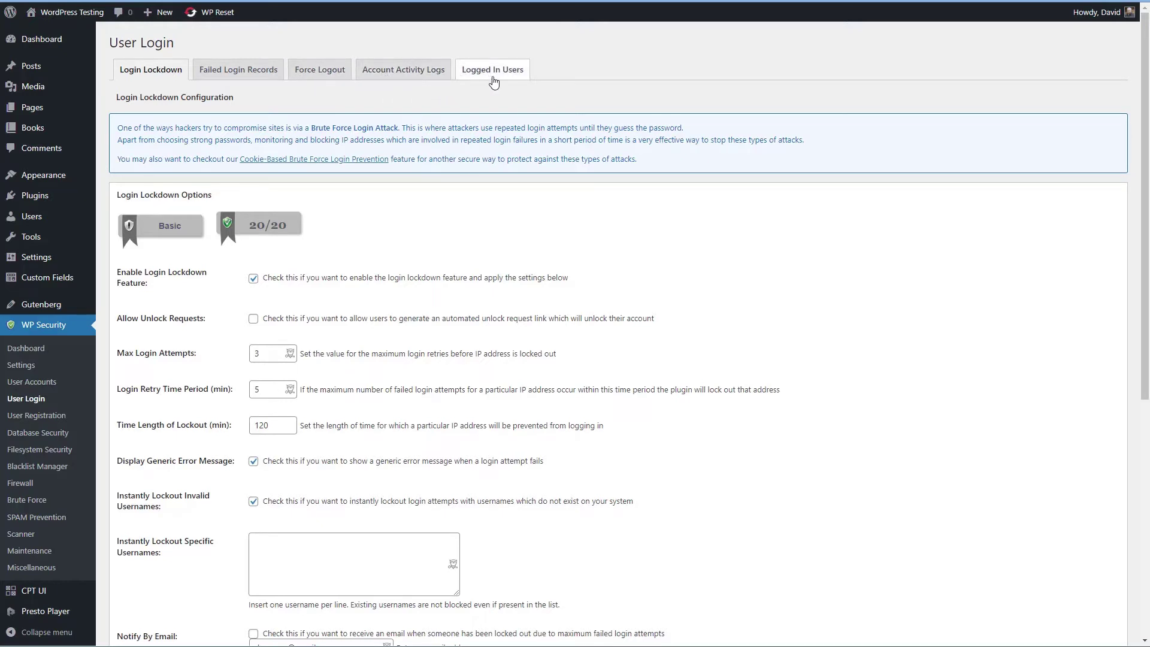
View the User Registration manual approval options, then the Database Security page with table prefix test_
left_click(47, 416)
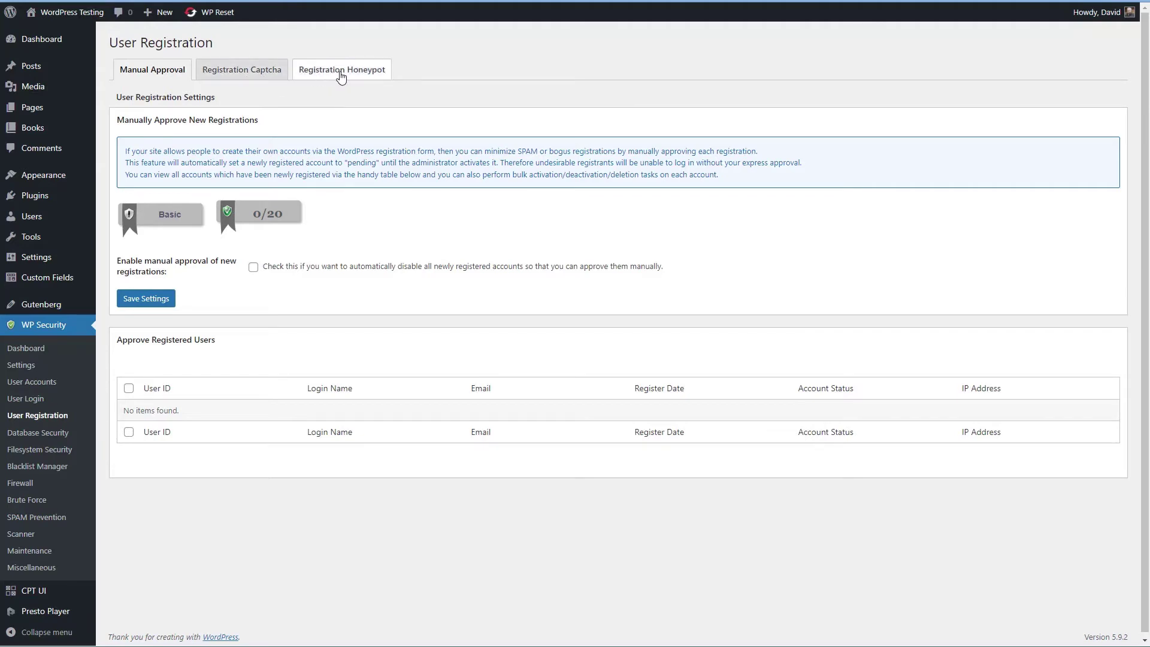
left_click(47, 435)
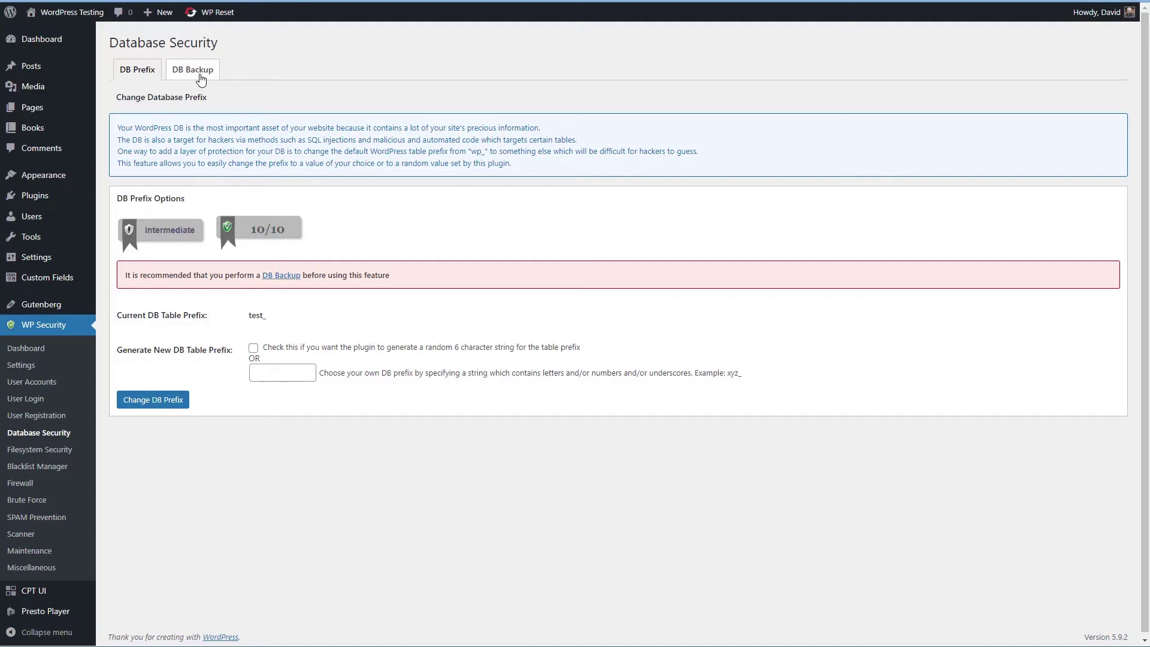
View the Filesystem Security file permission results, then the Blacklist Manager page
left_click(63, 456)
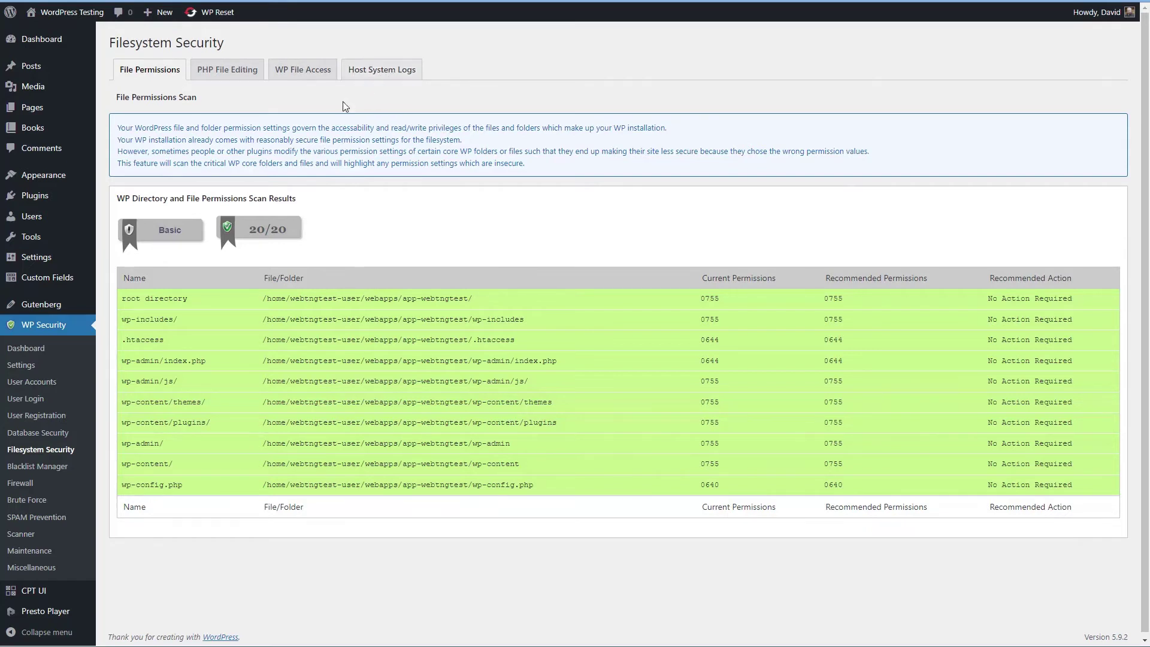
left_click(41, 473)
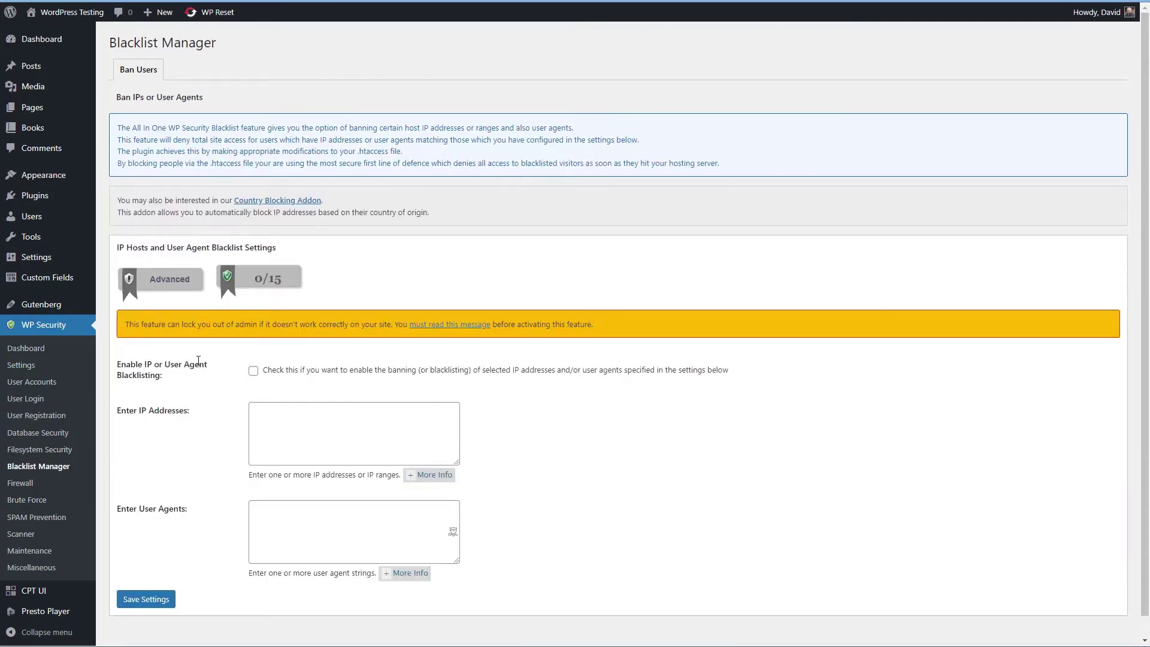
Open the Firewall settings and show its Additional Firewall Rules
left_click(24, 483)
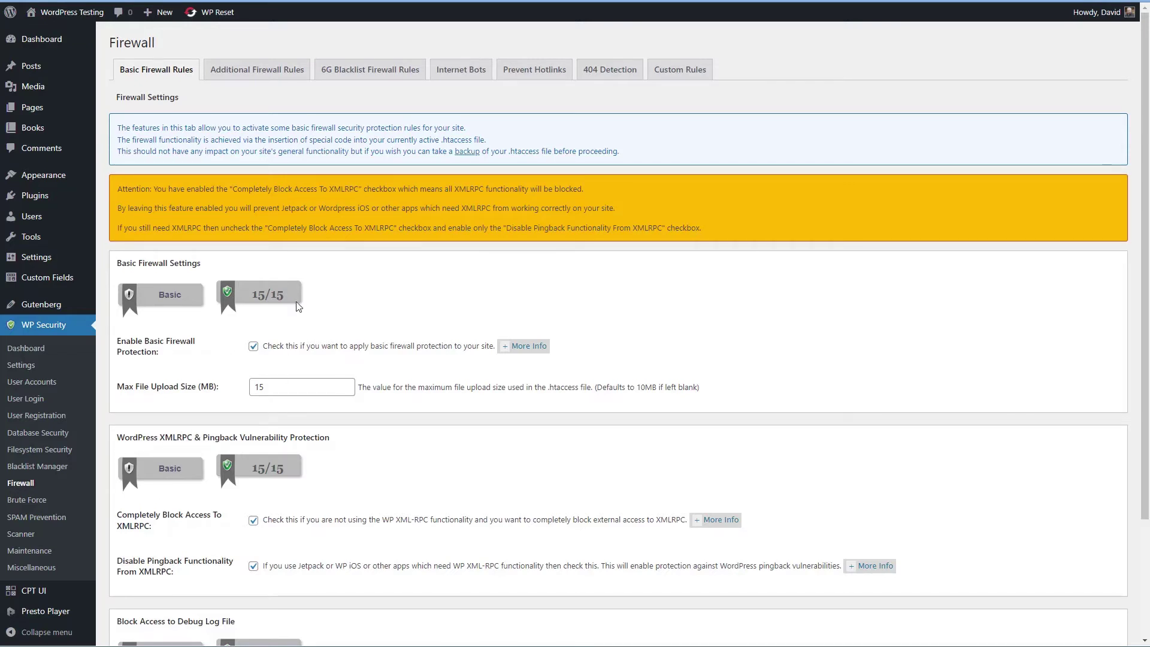
left_click(255, 70)
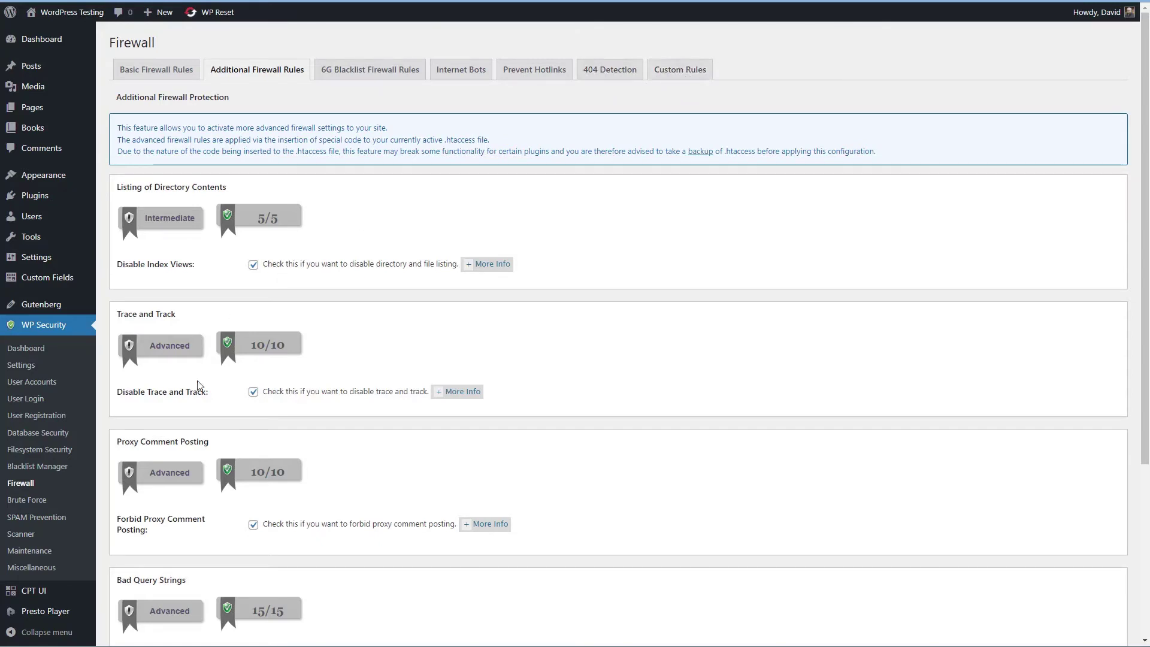
Open WP Security's Brute Force settings
left_click(38, 501)
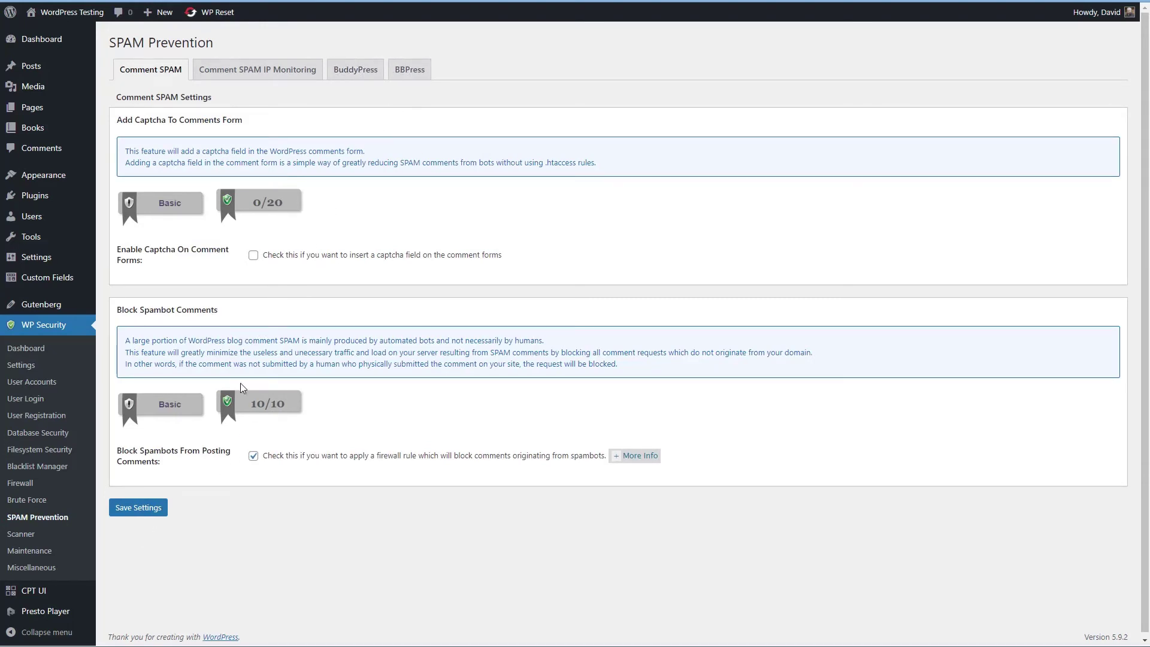
Visit the Scanner page, then the Maintenance page with front-end visitor lockout enabled
left_click(18, 535)
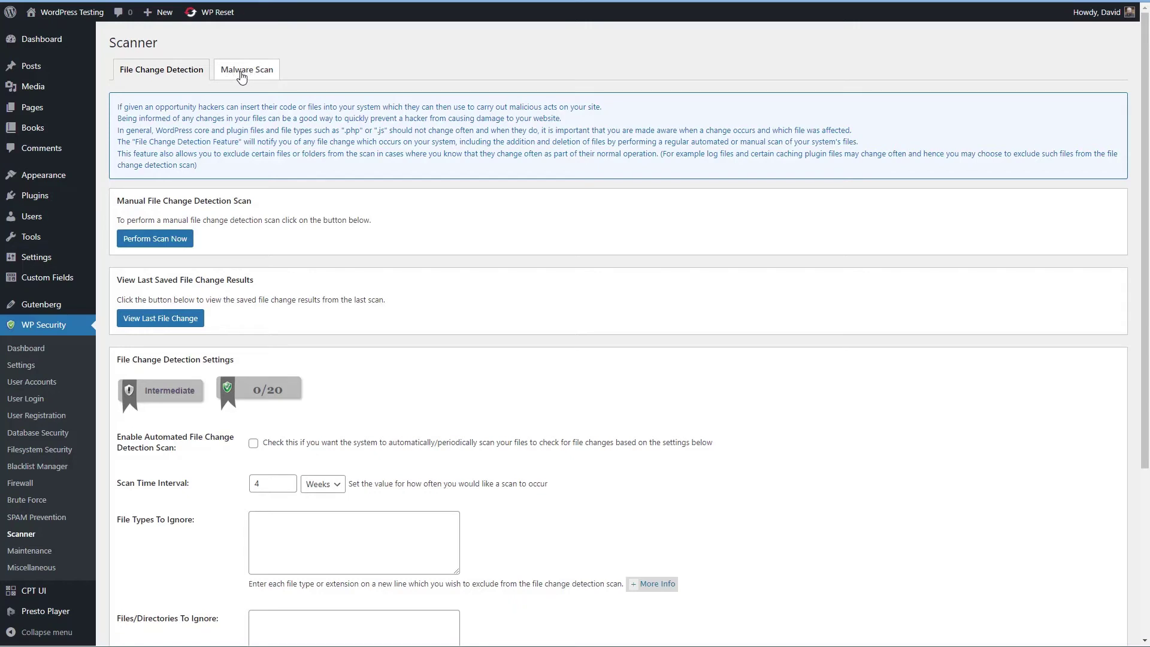
left_click(30, 552)
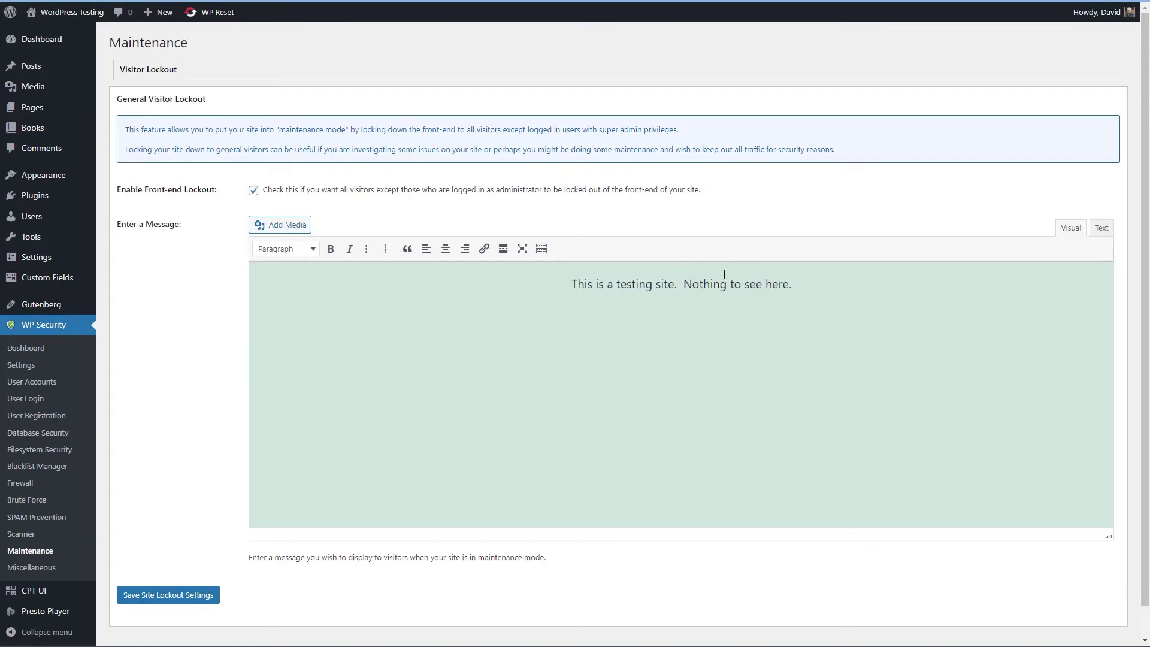
Log out of the testing site's admin area from the Howdy account menu
mouse_move(1097, 12)
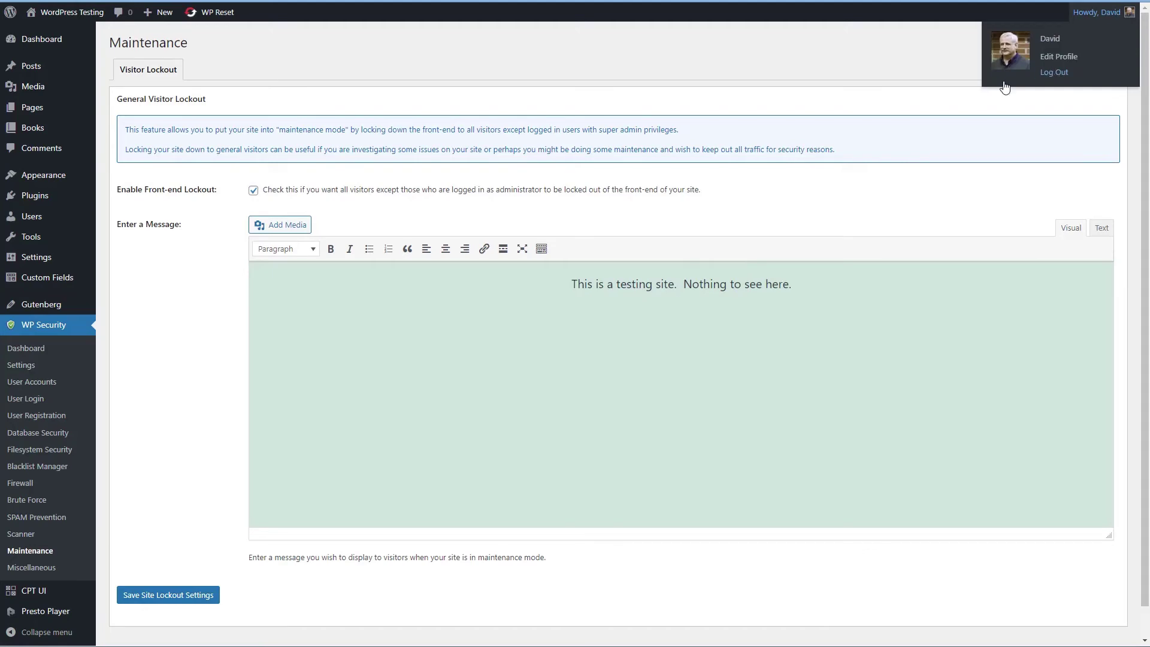
left_click(1054, 72)
left_click(563, 359)
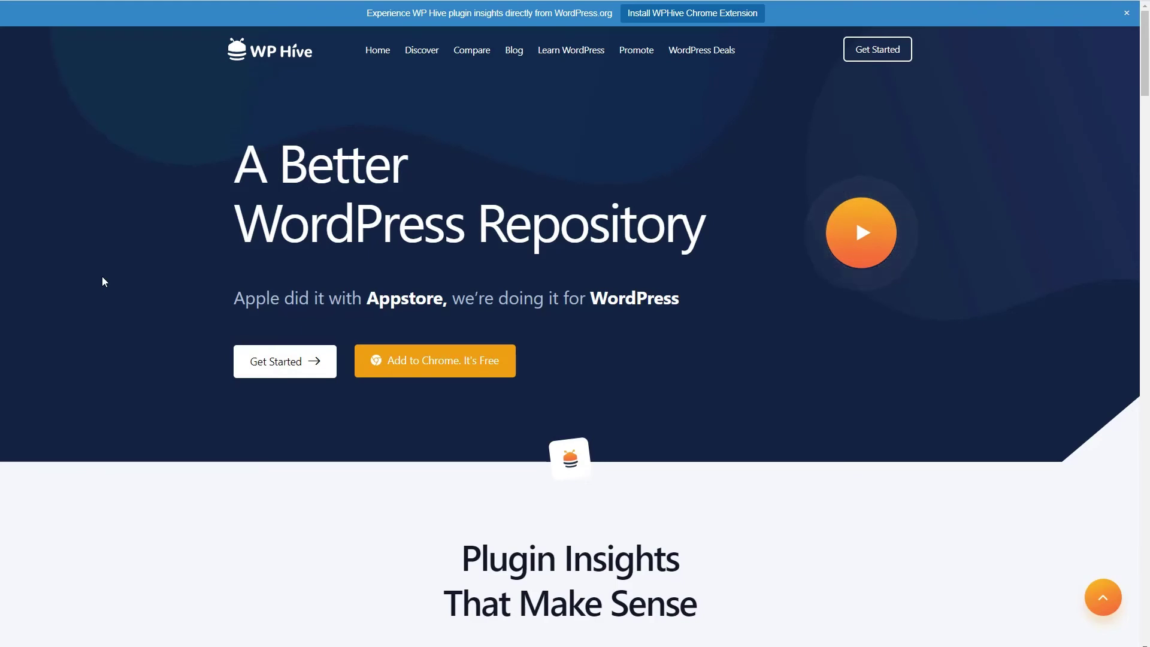
Search WP Hive for 'all in one wp security' and open its test results page
scroll(103, 280, "down", 5)
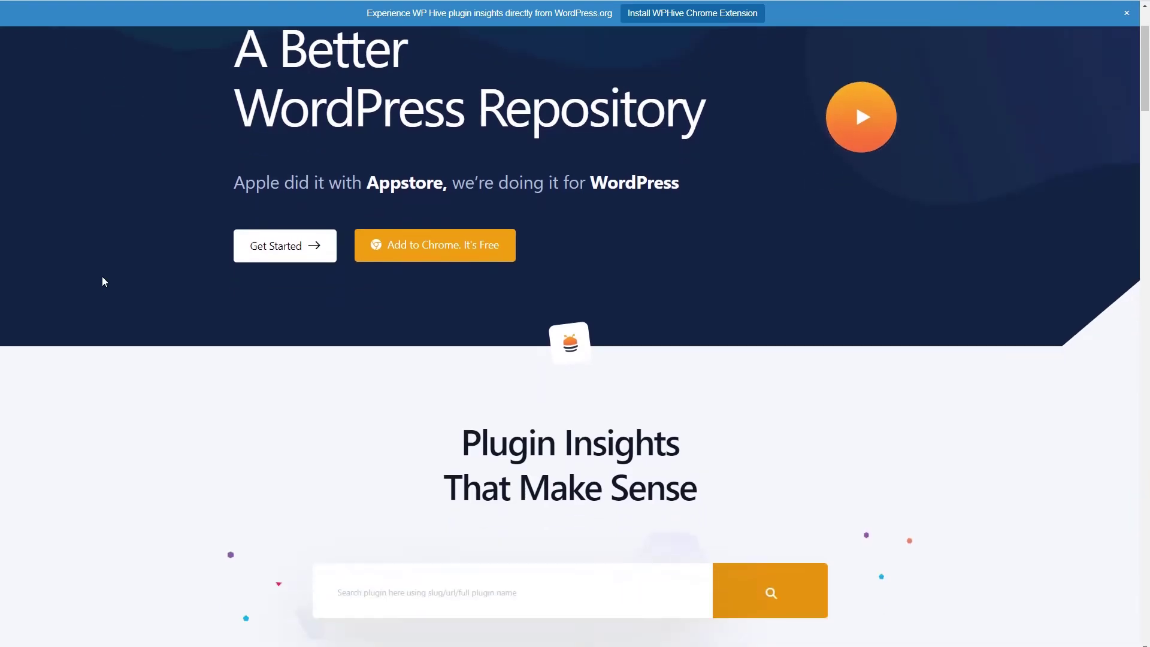
left_click(367, 410)
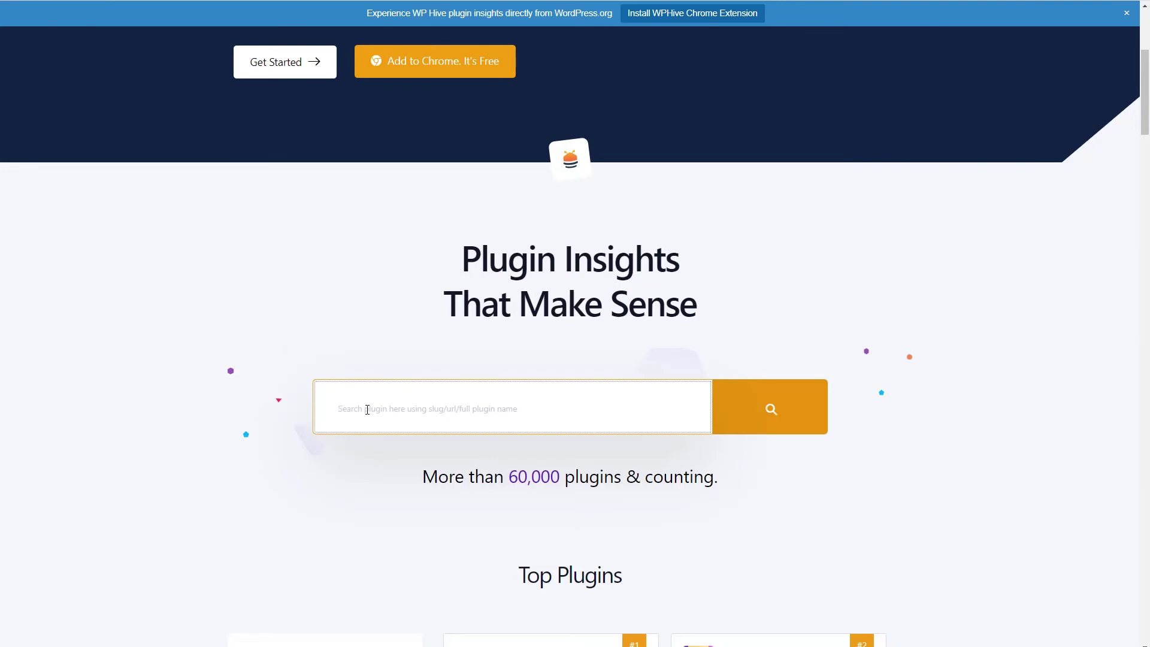
type("all in one wp security")
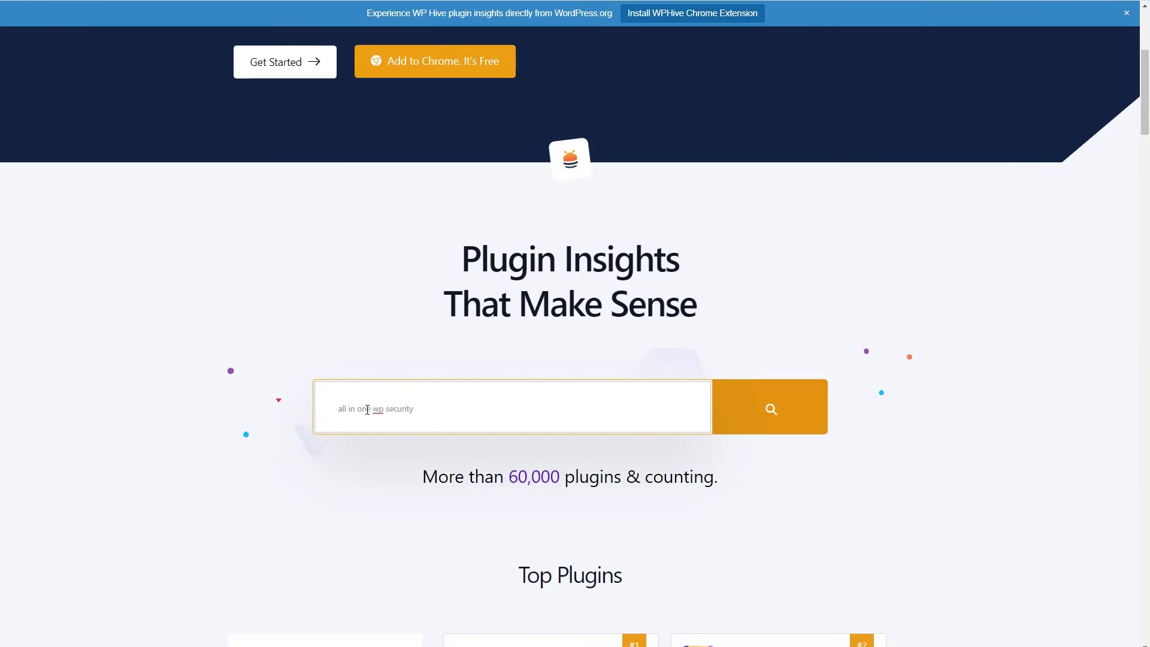
left_click(362, 479)
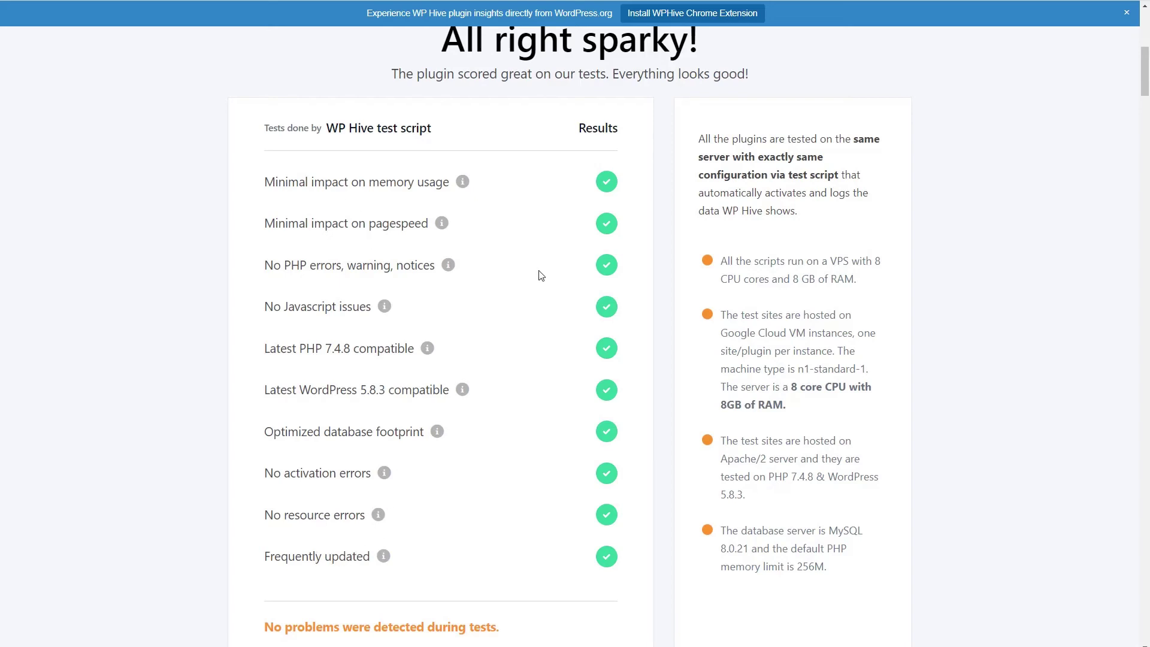
scroll(541, 276, "up", 1)
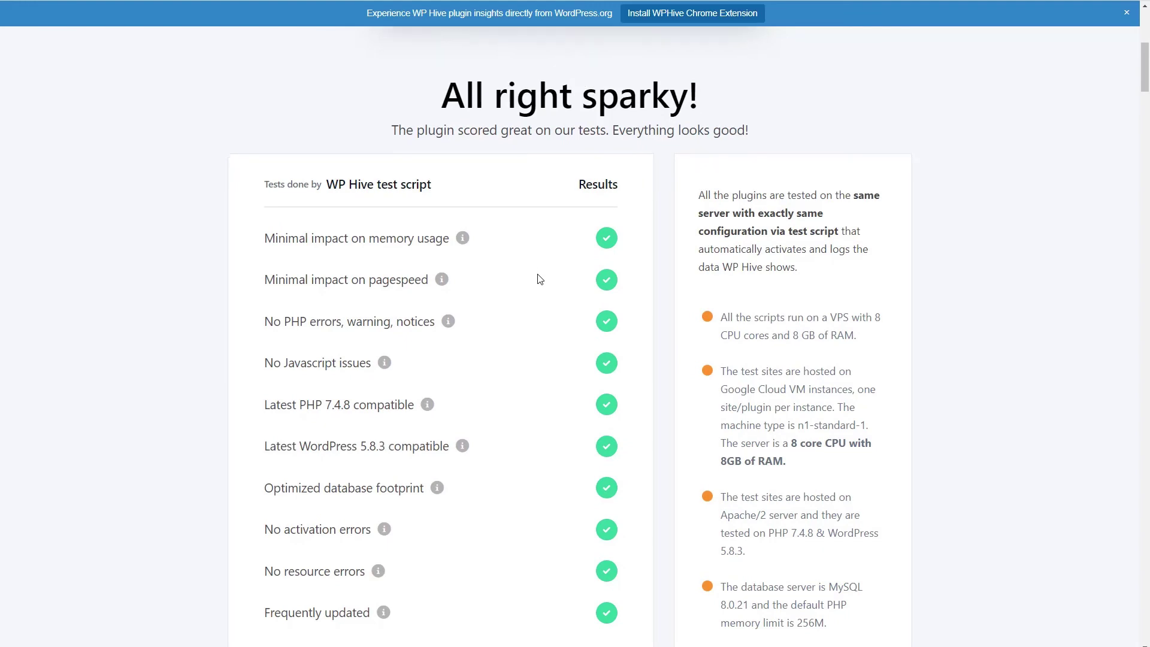
scroll(538, 275, "down", 1)
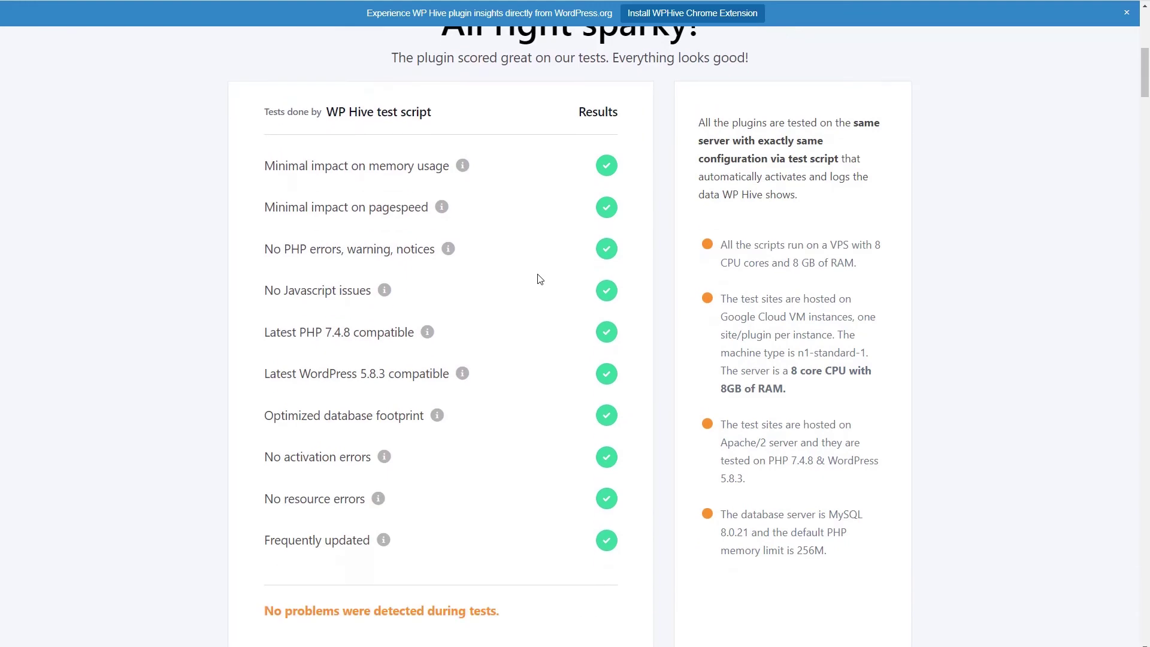